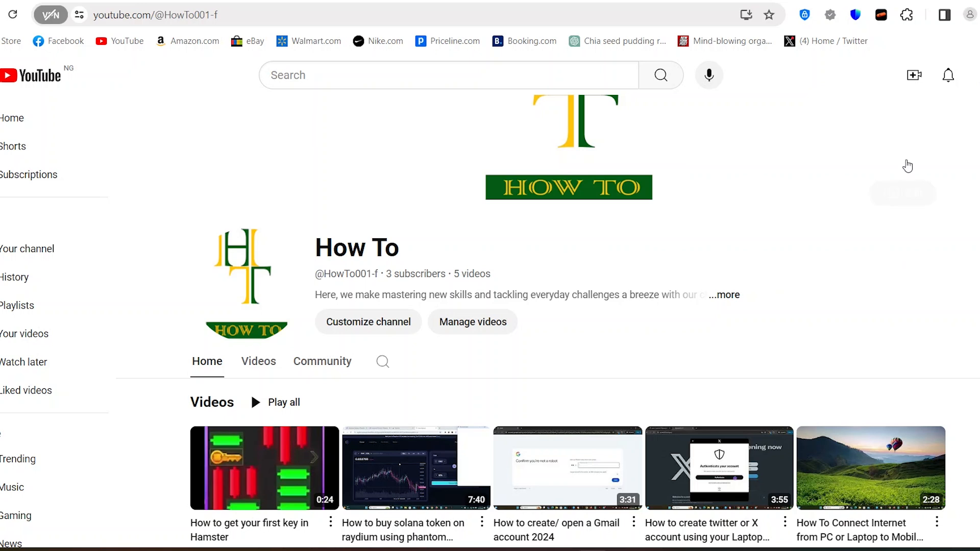
- Start a video upload and add "How to Create an Apple ID with Your PC Step by Step Guide" from the How To folder
left_click(915, 80)
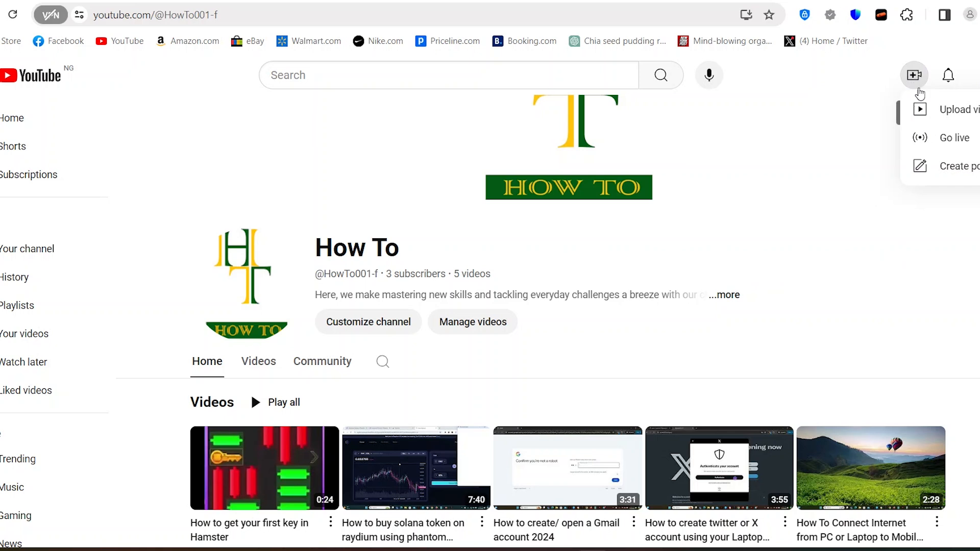
left_click(934, 111)
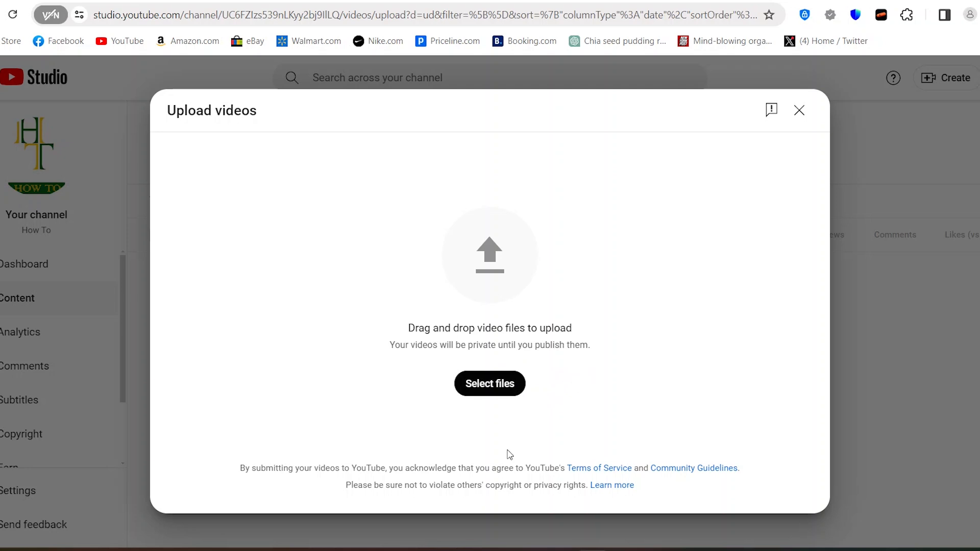
mouse_move(437, 550)
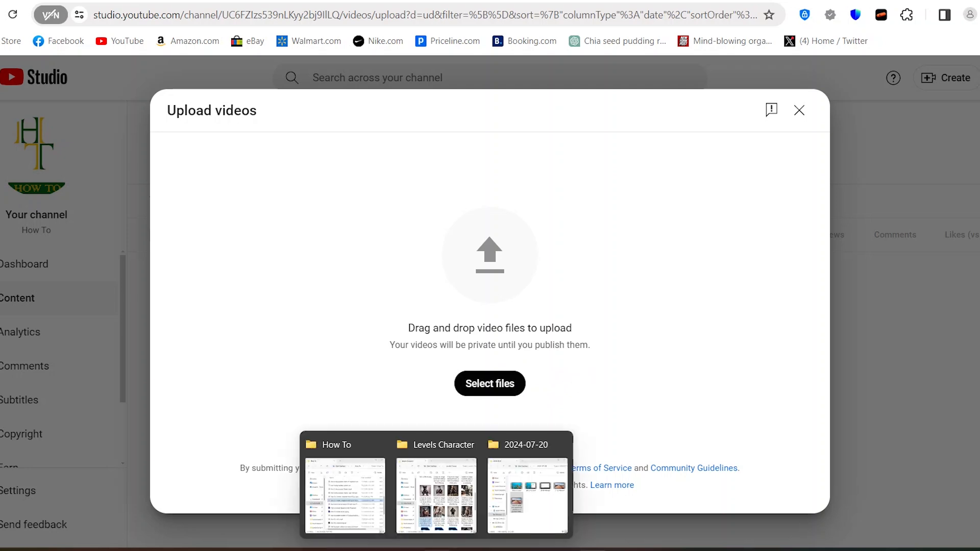
left_click(352, 510)
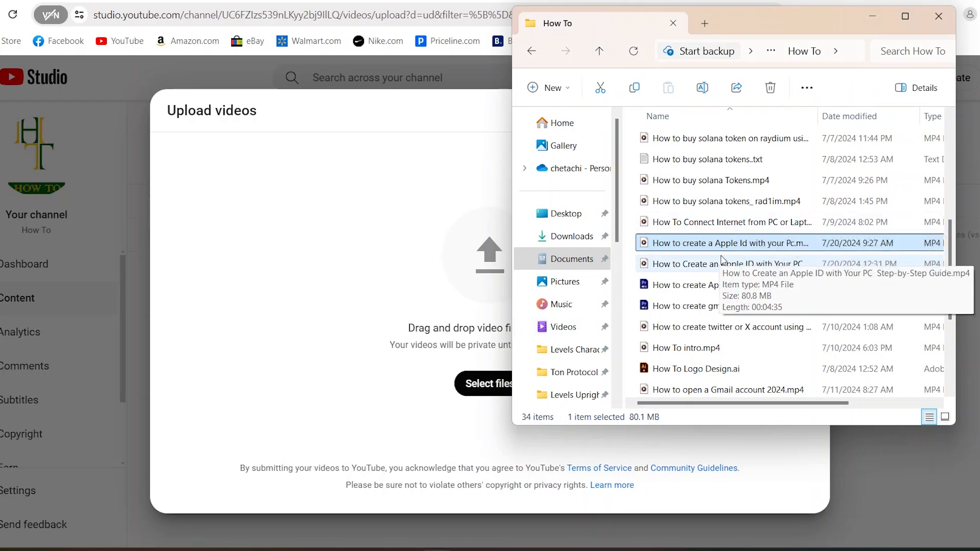
left_click(772, 403)
mouse_move(772, 403)
left_mouse_down()
mouse_move(860, 398)
mouse_move(764, 404)
left_mouse_up()
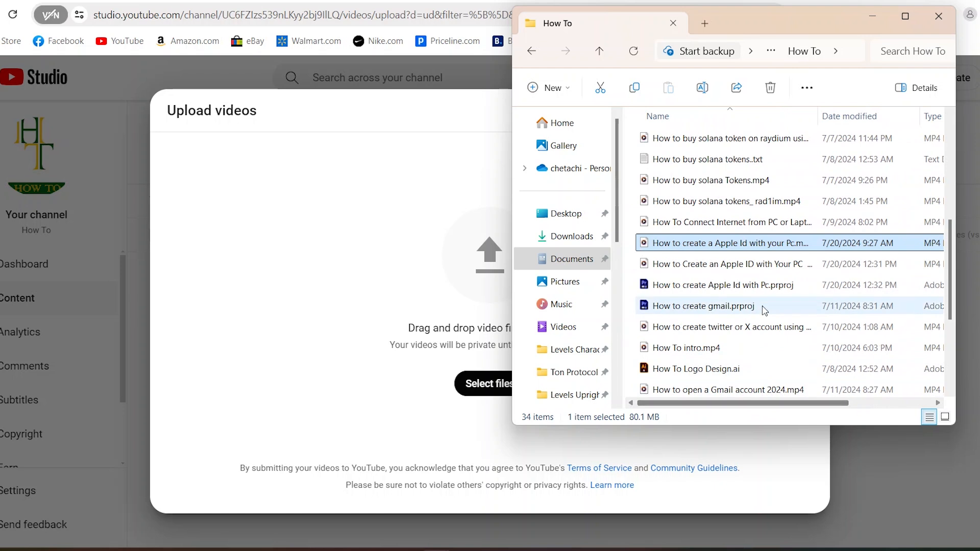
left_click(757, 265)
left_click_drag(757, 269, 442, 277)
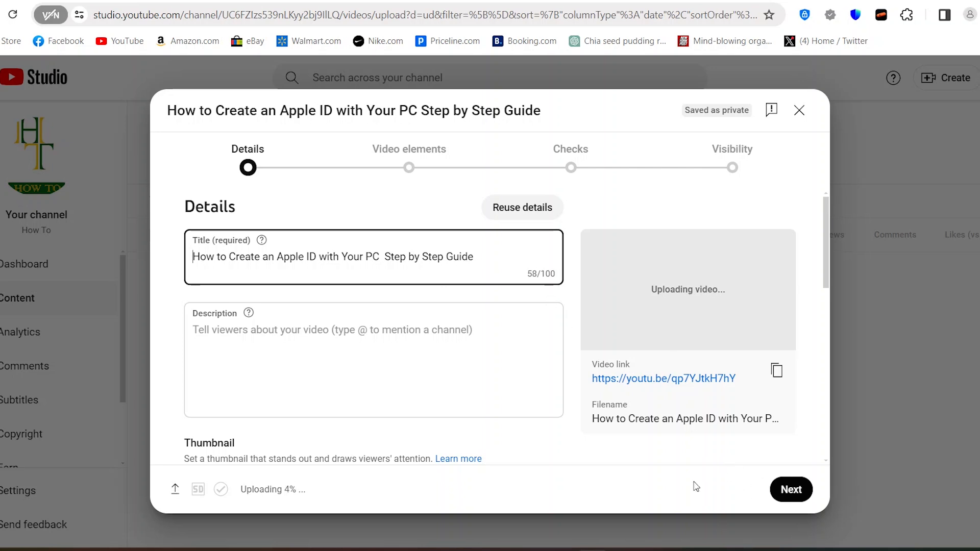
- Copy the prepared description and hashtags, without the title line, from the Notepad notes into the video's description
mouse_move(655, 550)
left_click(720, 493)
left_click_drag(819, 430, 479, 197)
key("ctrl+c")
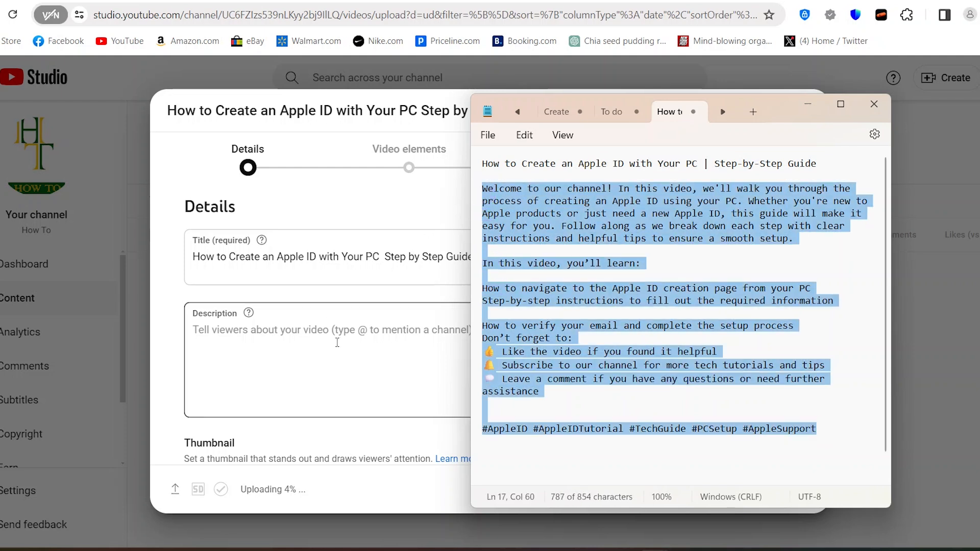
left_click(336, 339)
key("ctrl+v")
- Reveal the additional video details and add the tag "how to create an apple id"
left_click_drag(825, 232, 824, 427)
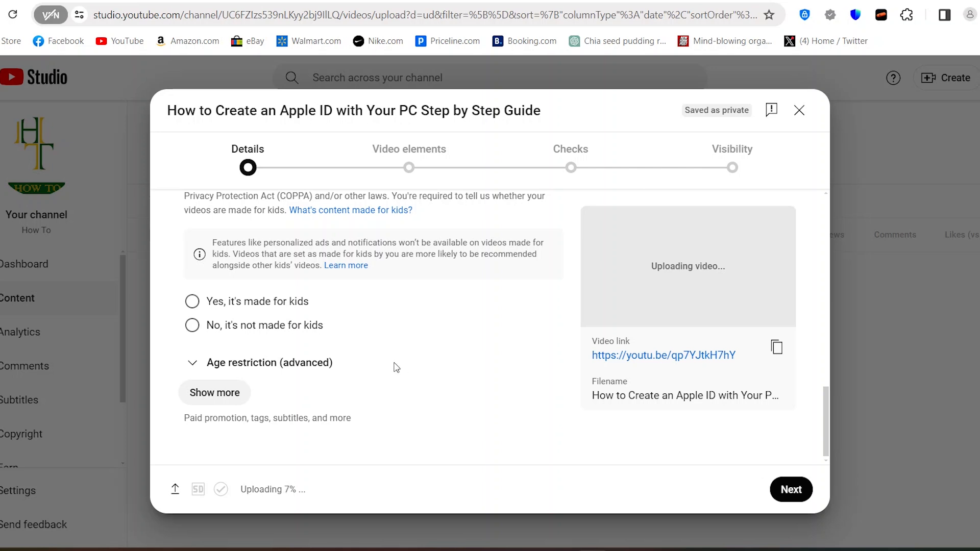
left_click(203, 393)
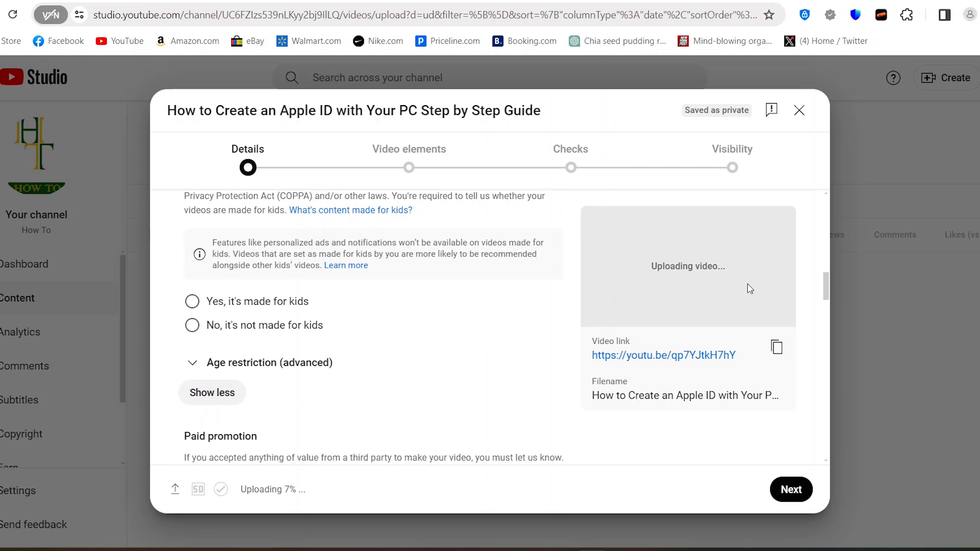
left_click(825, 311)
left_click_drag(825, 312, 834, 381)
left_click(475, 267)
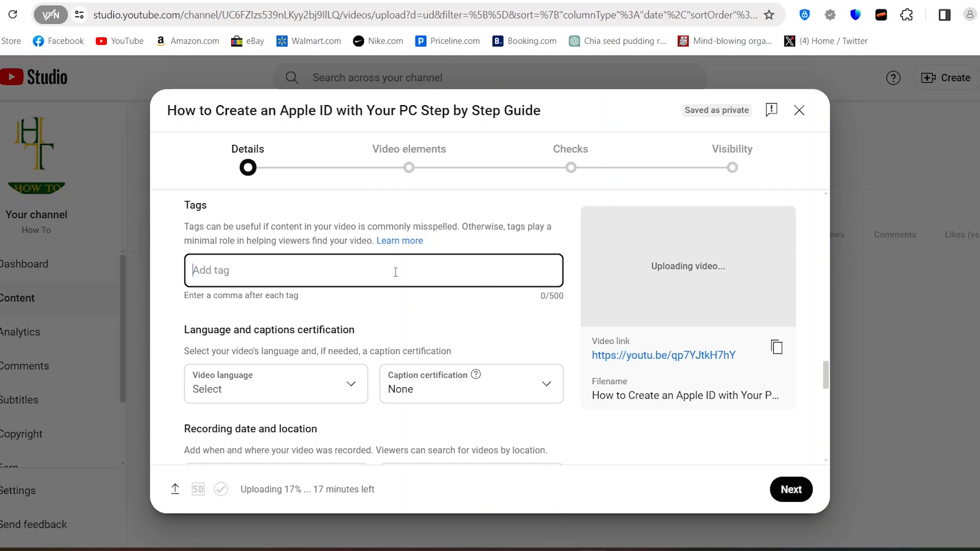
key("ctrl+v")
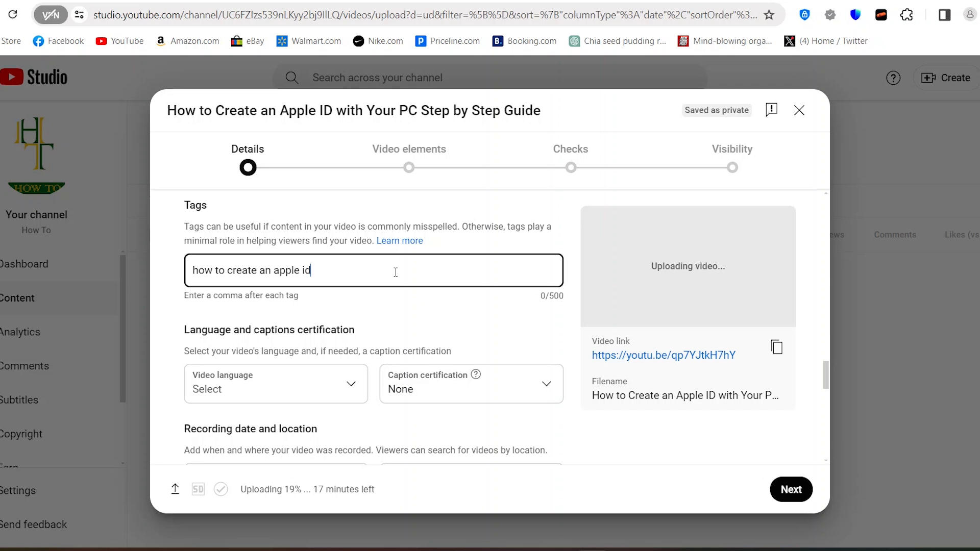
key("Return")
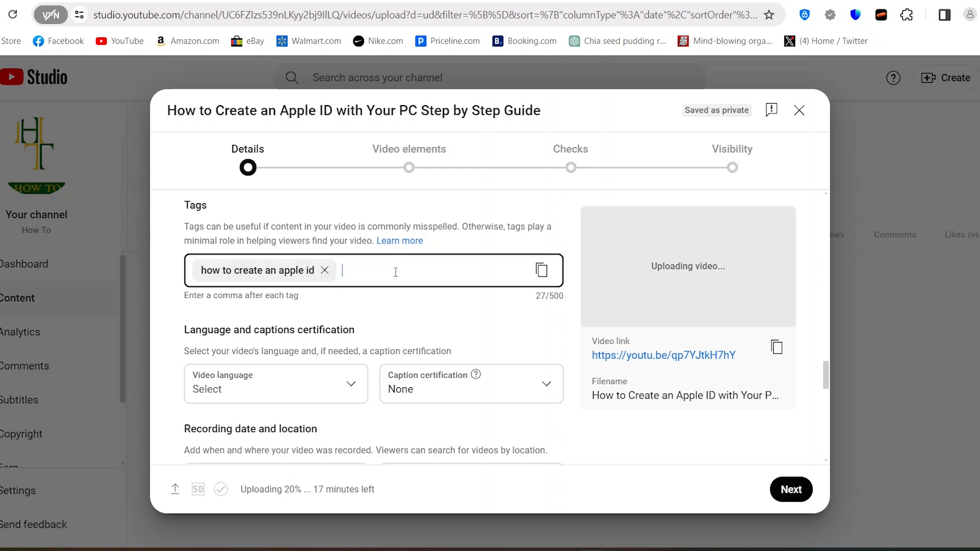
- Add the tags "How", "appleid", "pcsupport", "pc on apple id", "my apple id" and "i want to create new apple id"
type("How")
left_click_drag(827, 380, 825, 323)
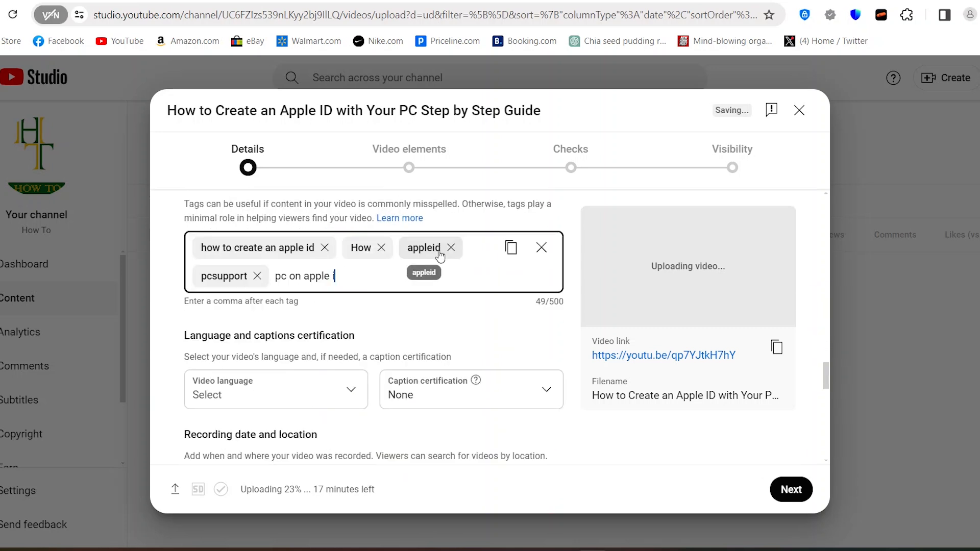
type("d, my apple id, i ant")
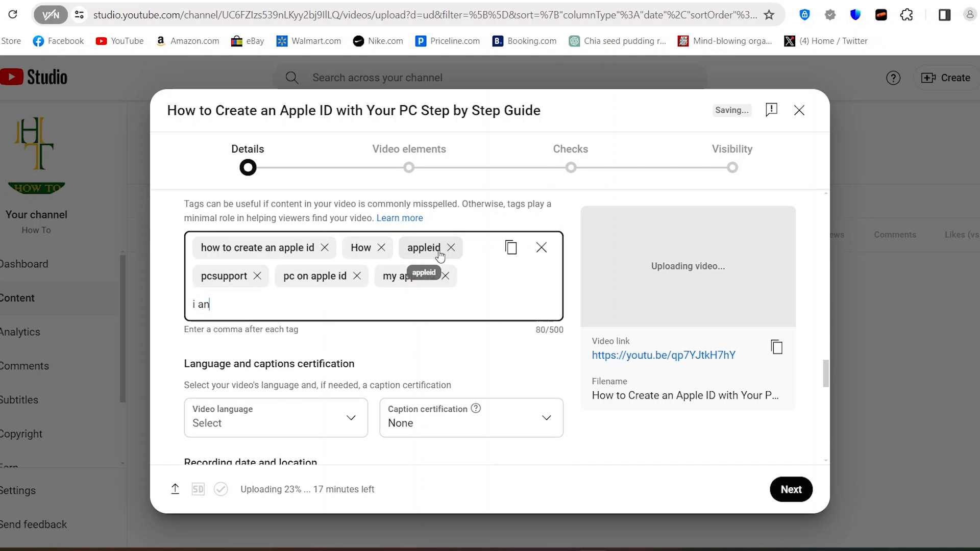
key("BackSpace")
key("BackSpace")
key("BackSpace")
type("wan")
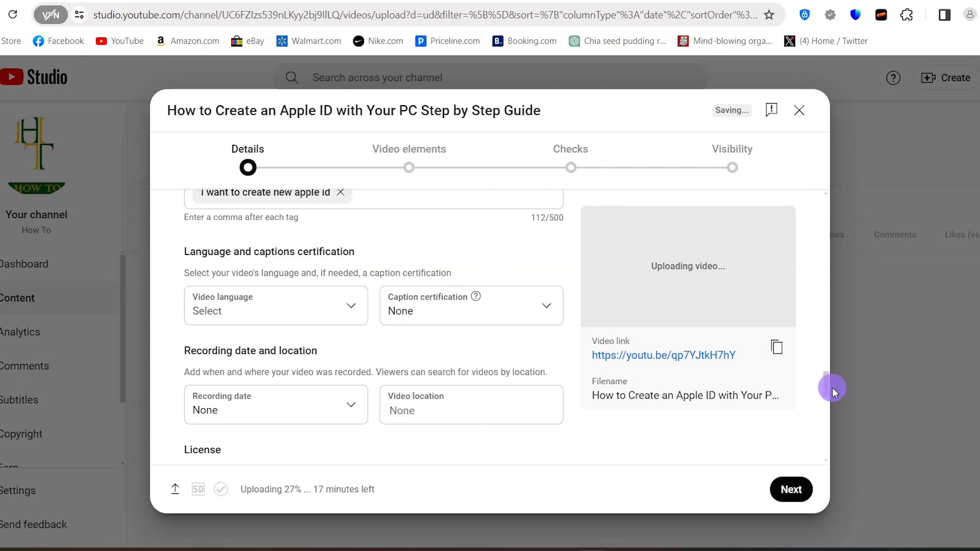
left_click_drag(832, 388, 832, 383)
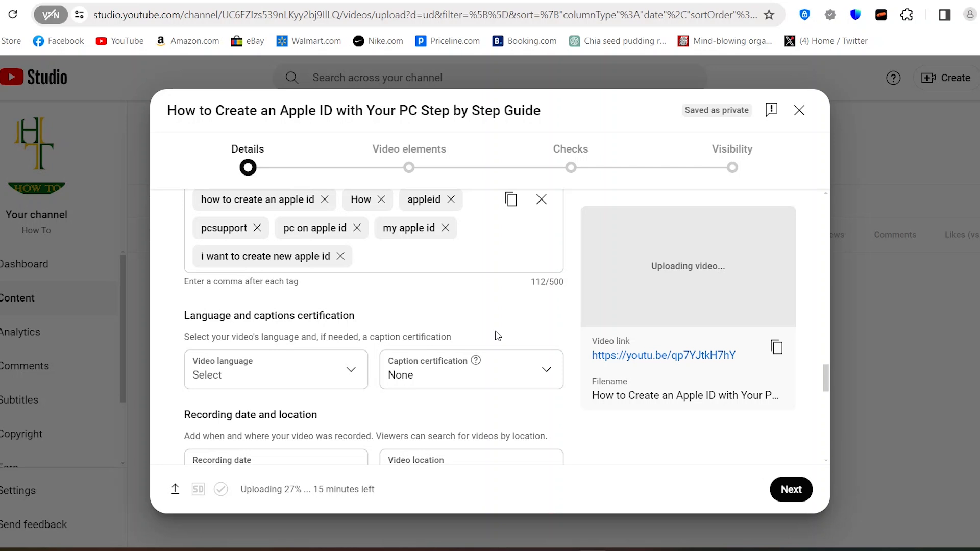
- Proceed through the video elements and checks stages to the visibility settings without adding any elements
left_click(796, 489)
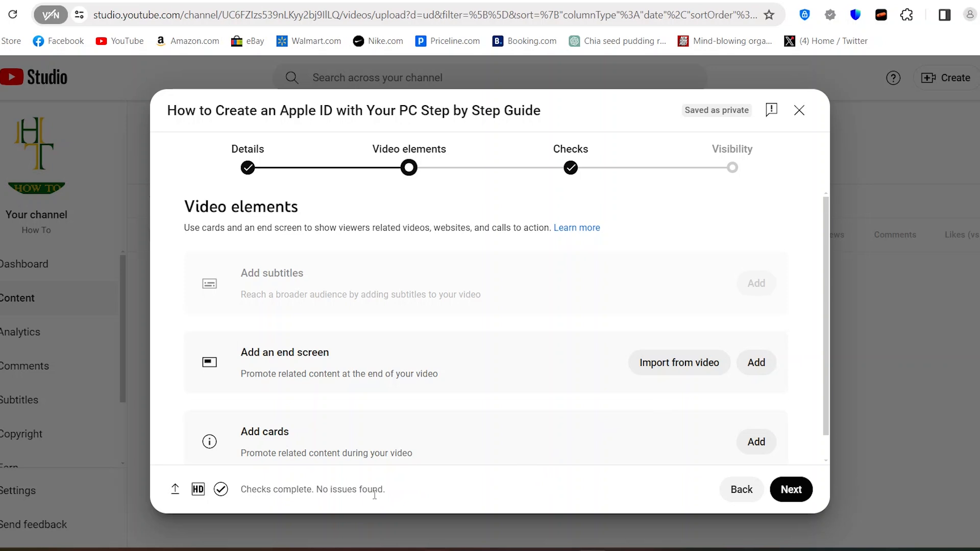
left_click(792, 496)
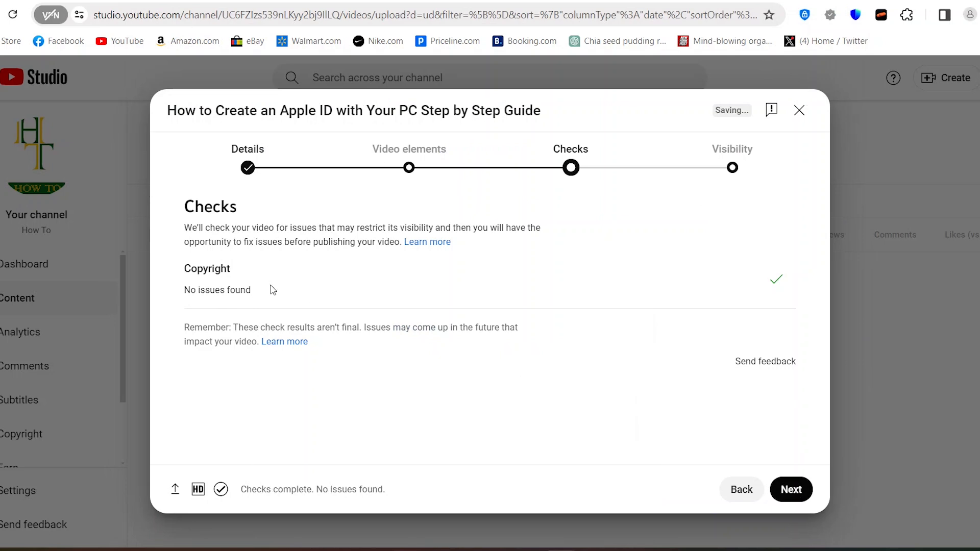
left_click(799, 499)
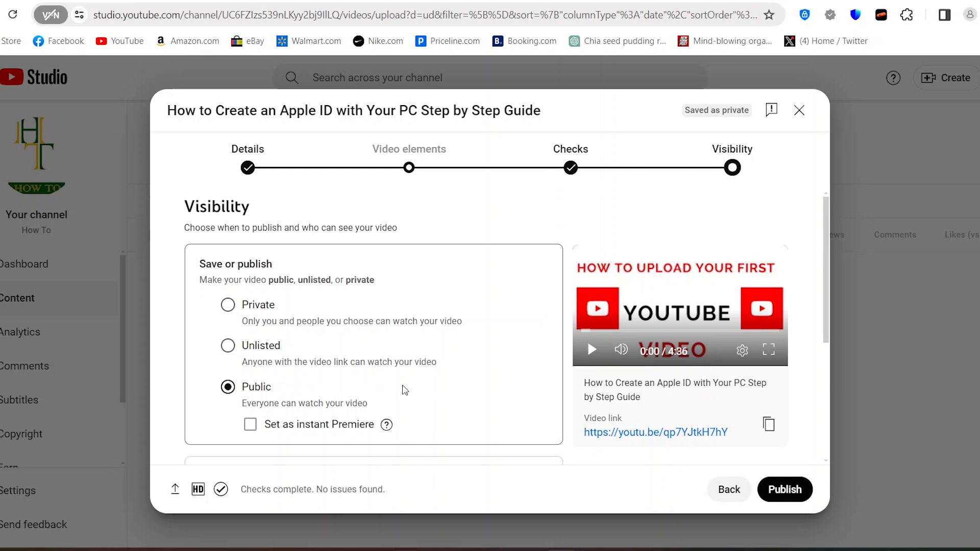
- Open the scheduling options for making the video public on a chosen date and look them over
left_click_drag(829, 322, 832, 394)
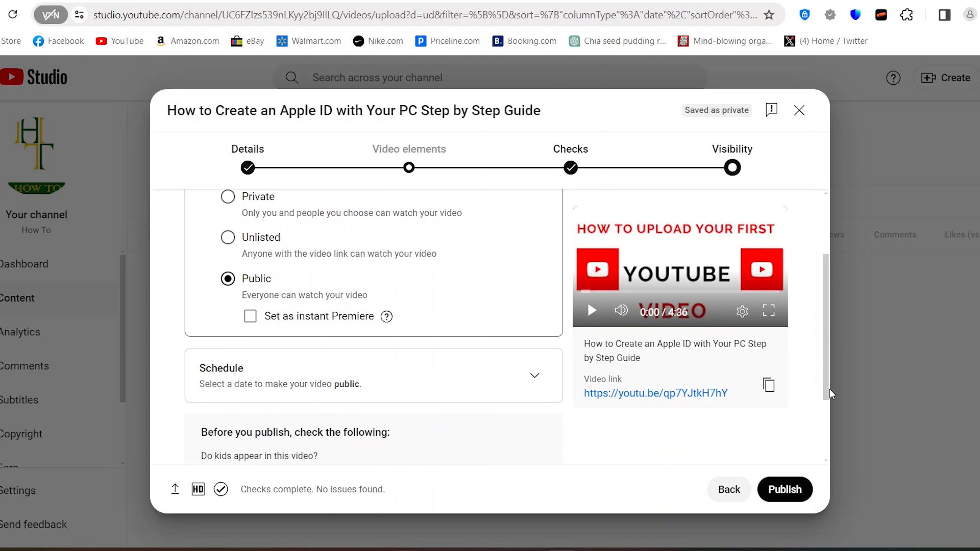
left_click(827, 392)
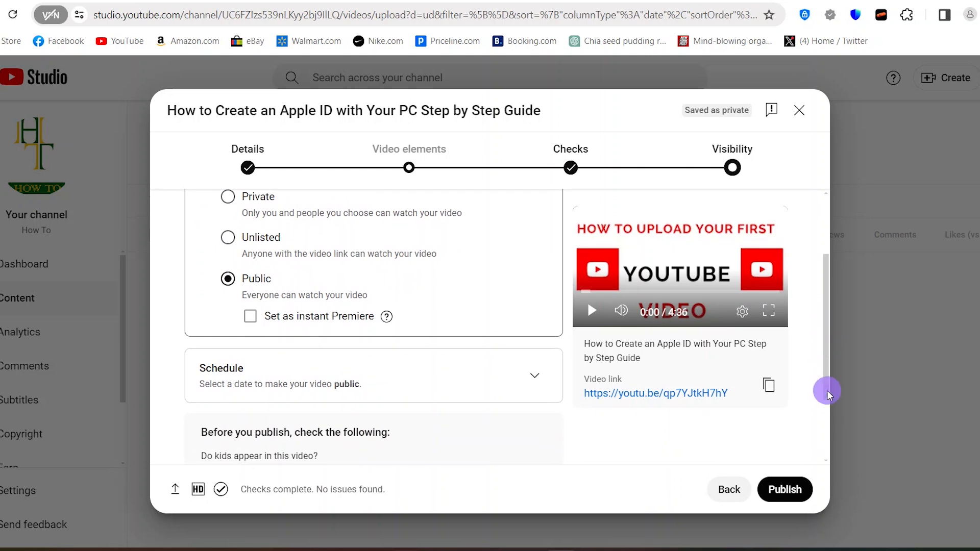
left_click_drag(828, 394, 824, 432)
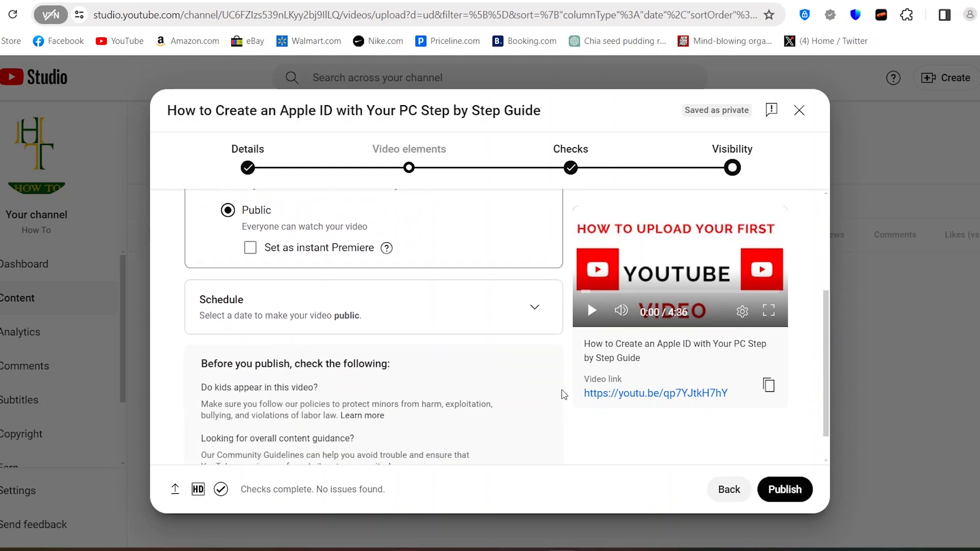
left_click(533, 307)
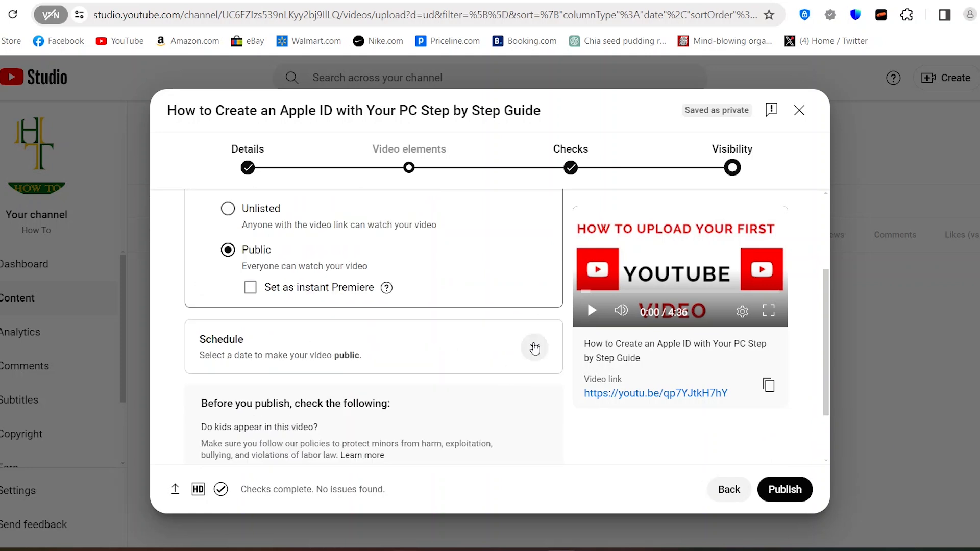
left_click(532, 343)
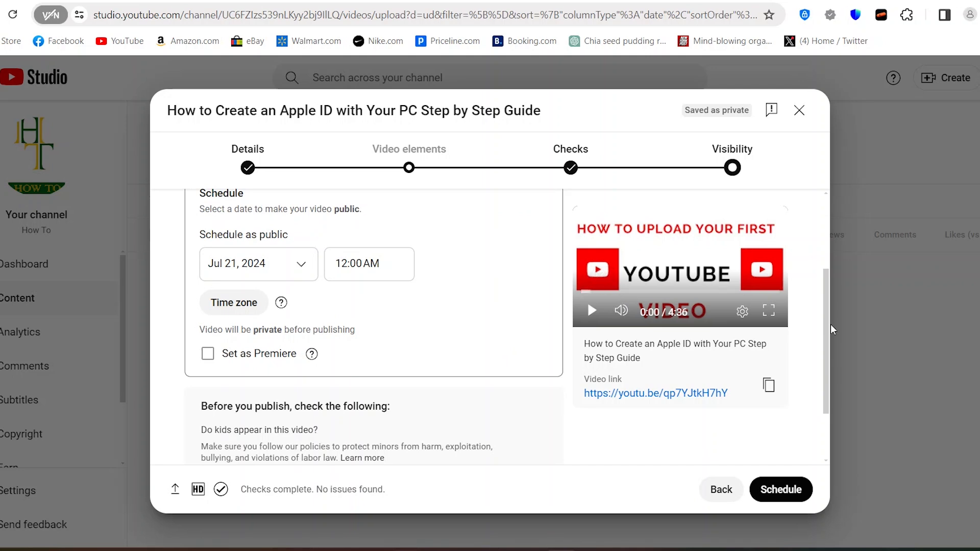
left_click_drag(824, 329, 816, 250)
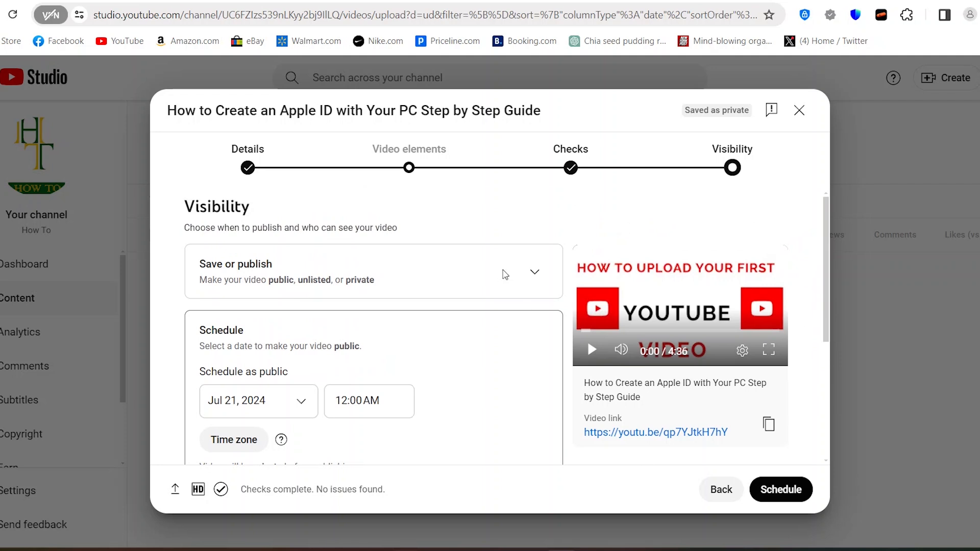
- Return to immediate publishing with Public visibility and publish the video
left_click(527, 276)
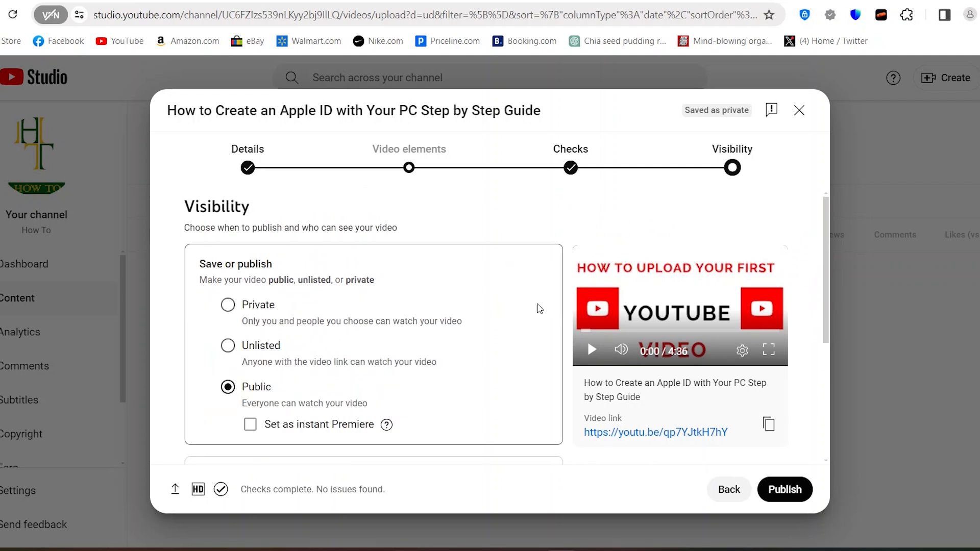
left_click(785, 489)
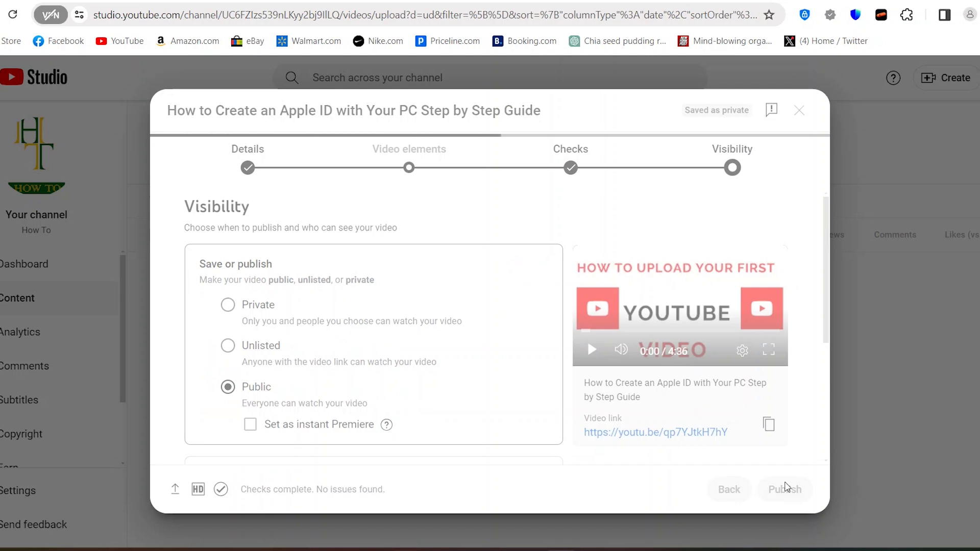